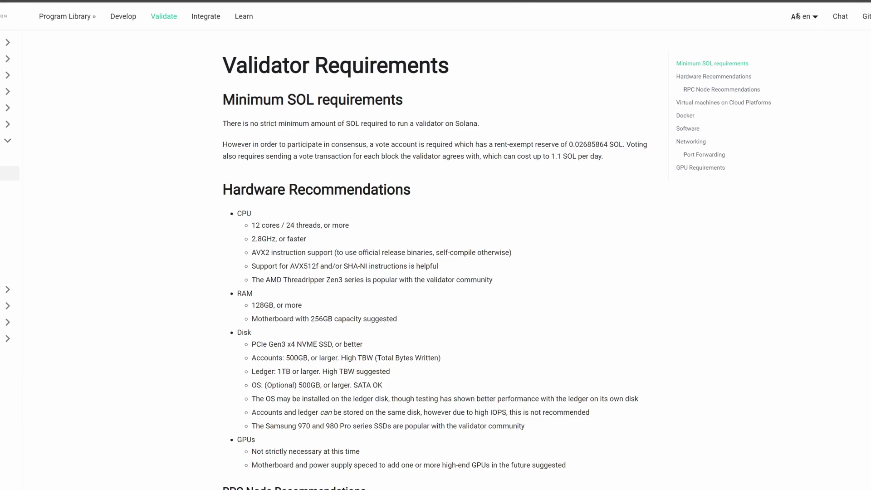
Step: Read through the validator hardware, RPC node, cloud platform, Docker and software requirements
{"action": "scroll", "coordinate": [436, 259], "scroll_direction": "down", "scroll_amount": 10}
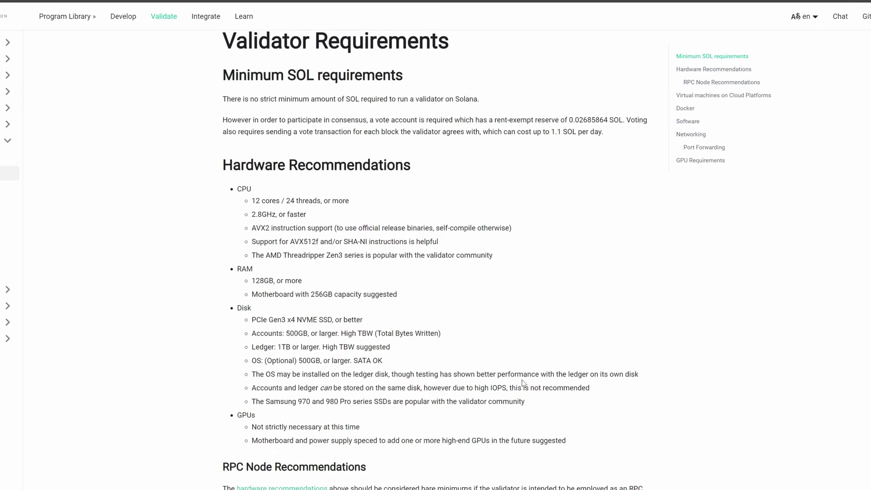
{"action": "scroll", "coordinate": [281, 301], "scroll_direction": "down", "scroll_amount": 1}
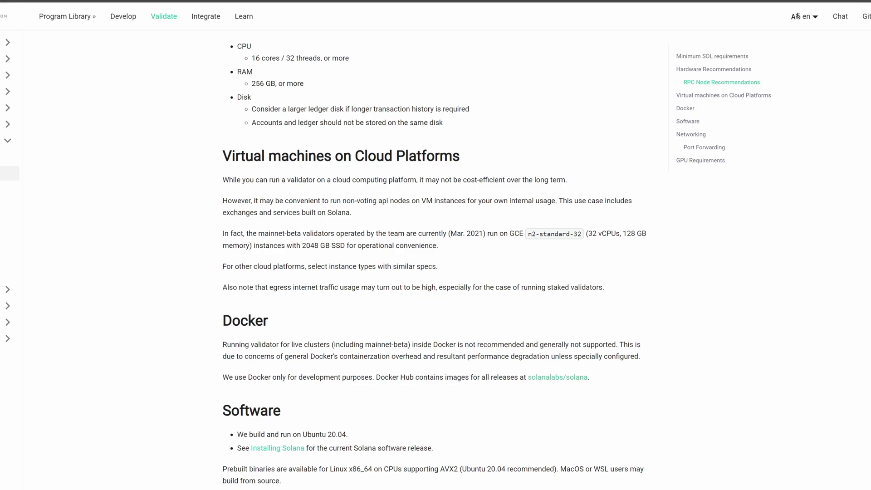
{"action": "scroll", "coordinate": [434, 259], "scroll_direction": "up", "scroll_amount": 10}
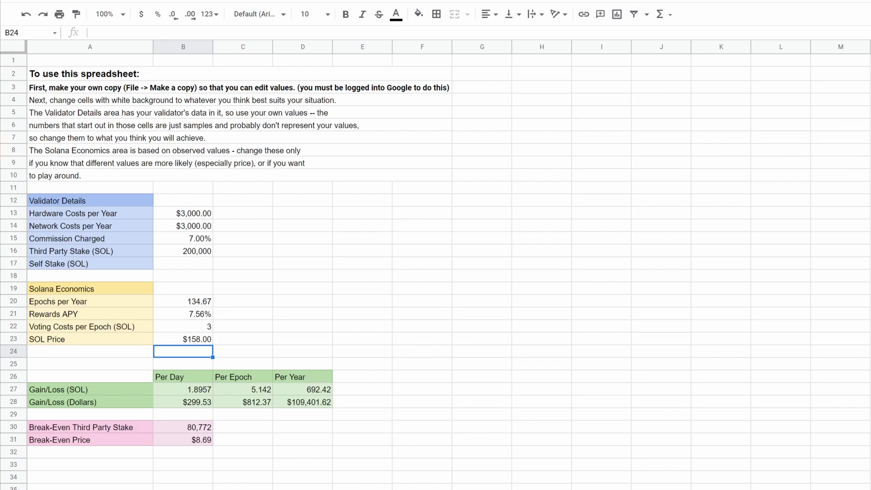
{"action": "left_click", "coordinate": [241, 263]}
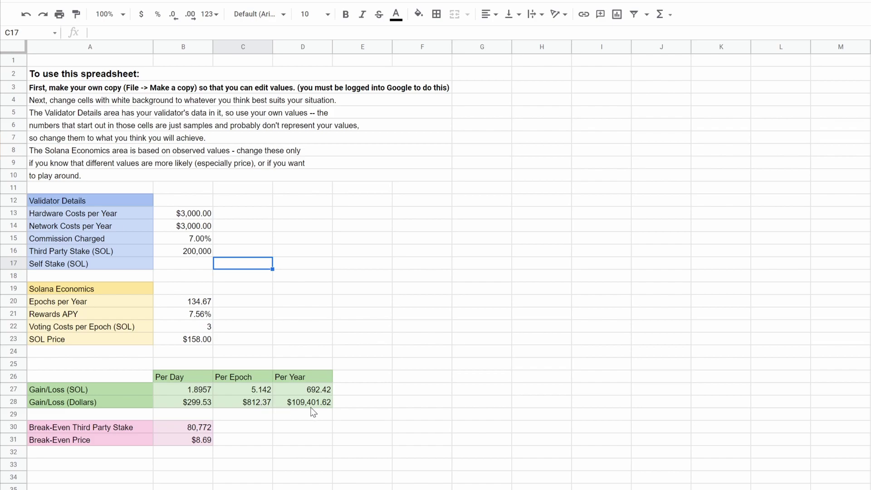
{"action": "left_click", "coordinate": [422, 339]}
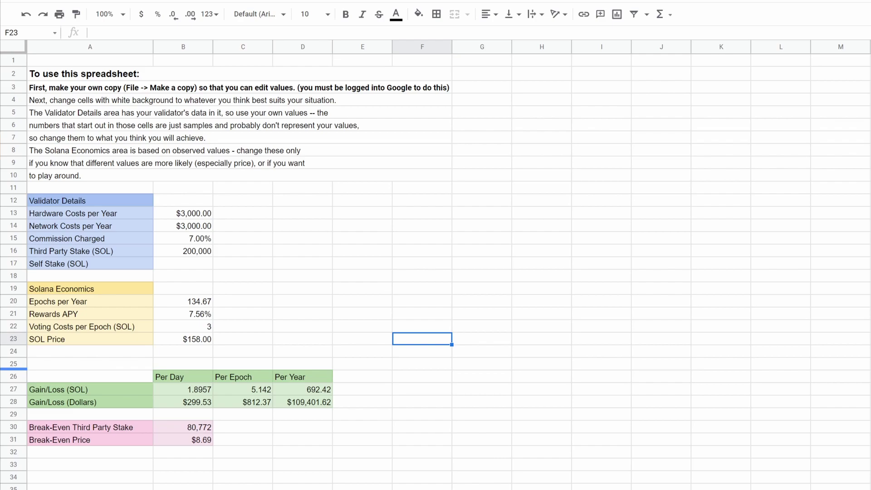
{"action": "left_click", "coordinate": [303, 213]}
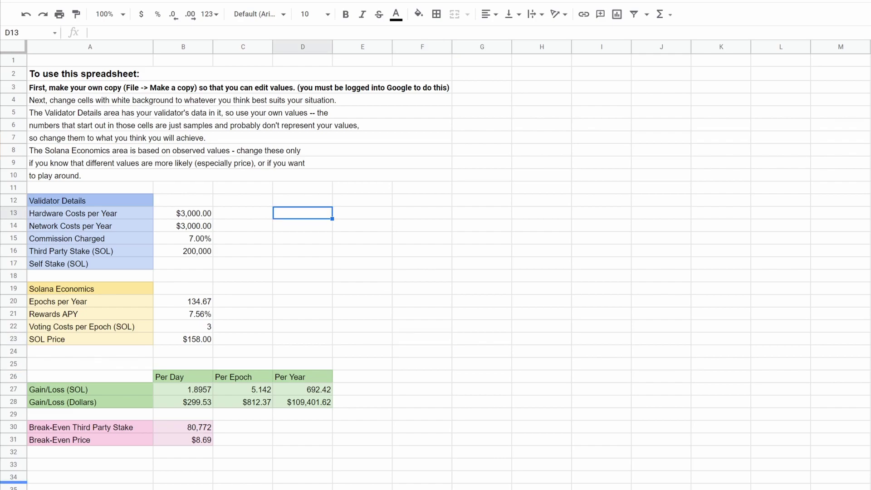
{"action": "key", "text": "alt+Tab"}
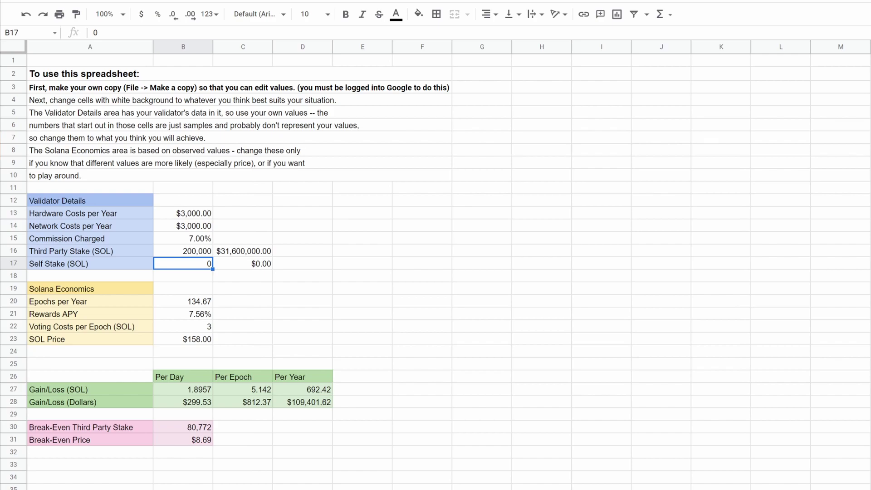
Step: Set the Third Party Stake in the Validator Details to the break-even amount of 80,772 SOL
{"action": "left_click", "coordinate": [183, 251]}
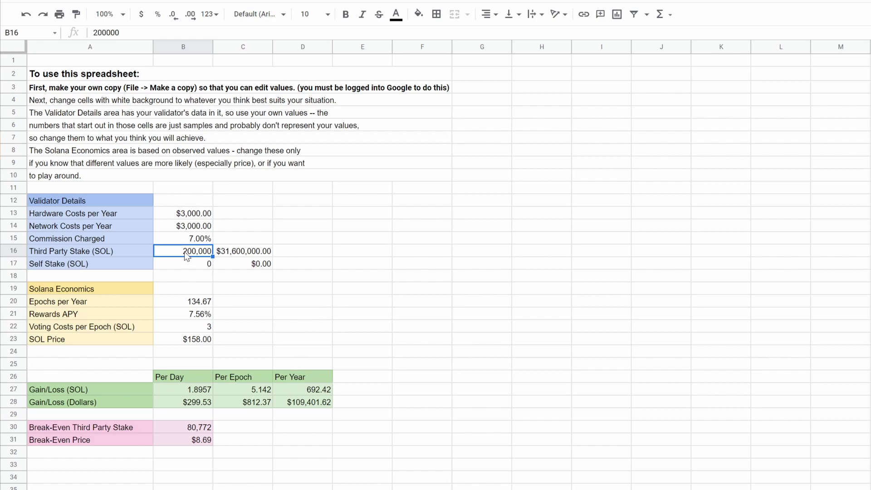
{"action": "type", "text": "80,7"}
{"action": "type", "text": "72"}
{"action": "left_click", "coordinate": [672, 241]}
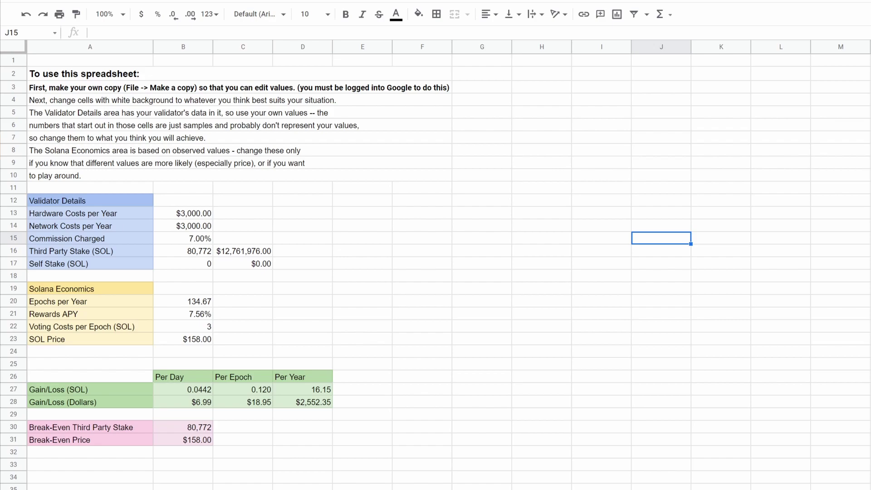
Step: Try a Commission Charged value of 4.00 in the Validator Details
{"action": "left_click", "coordinate": [188, 237]}
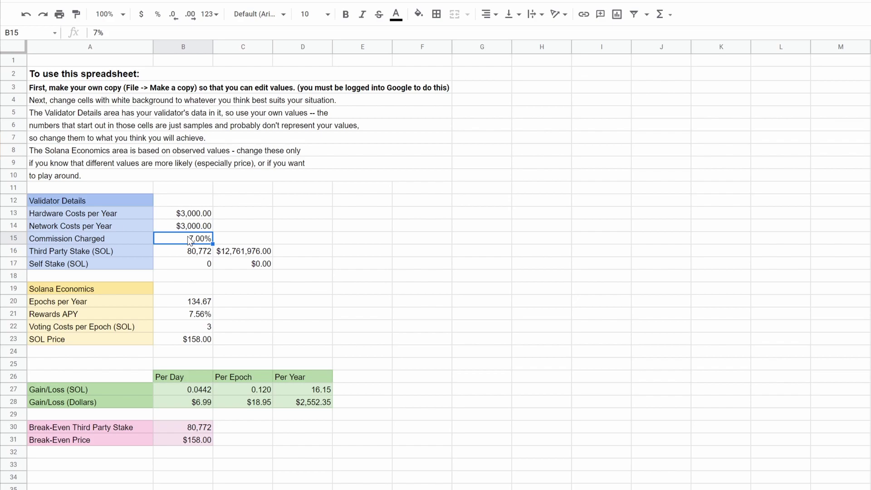
{"action": "type", "text": "4.00"}
{"action": "key", "text": "Return"}
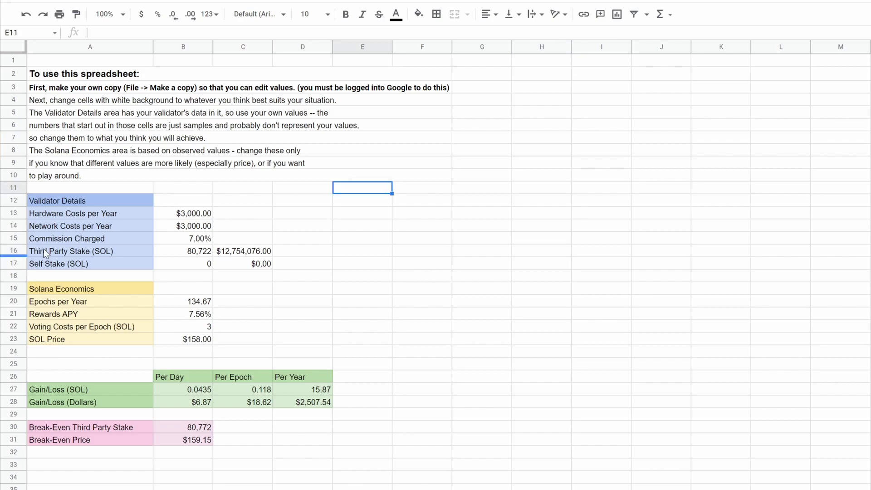
Step: Set the Third Party Stake in the Validator Details to 0 SOL
{"action": "left_click", "coordinate": [189, 255]}
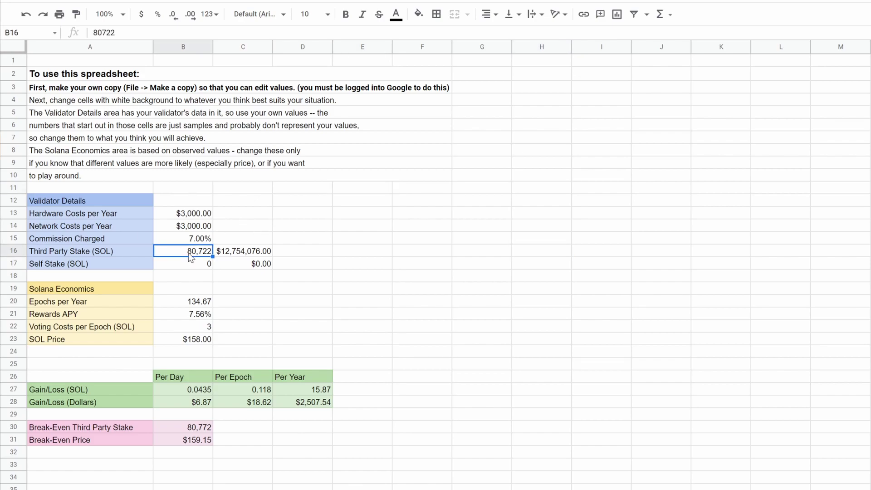
{"action": "type", "text": "0"}
{"action": "left_click", "coordinate": [475, 293]}
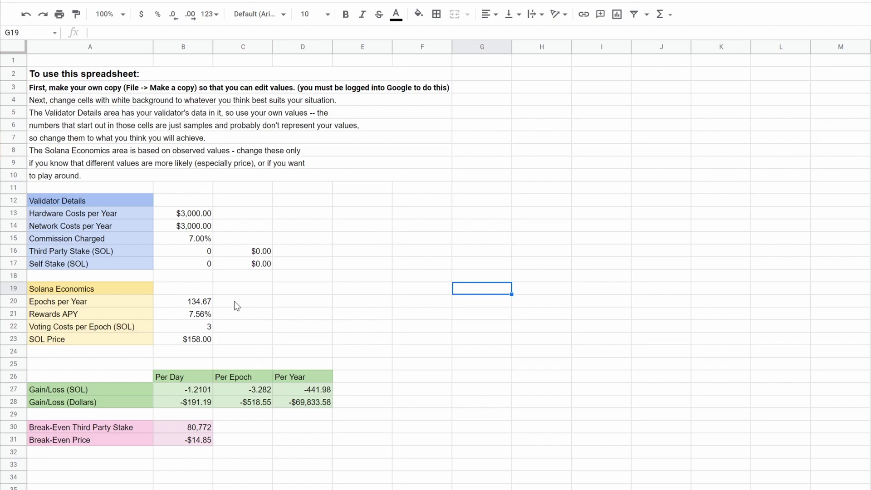
Step: Try Self Stake values of 1,000, 2,000 and 4,000 SOL one after another in the Validator Details
{"action": "left_click", "coordinate": [202, 268]}
{"action": "type", "text": "1000"}
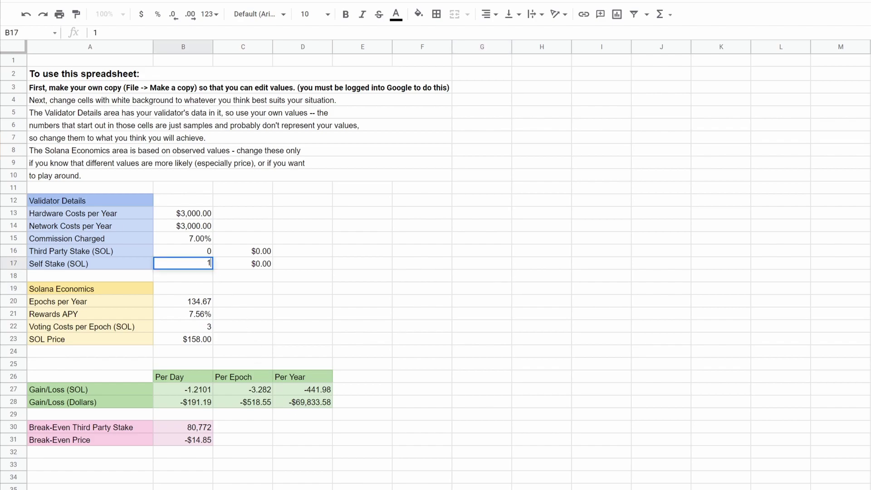
{"action": "left_click", "coordinate": [299, 287]}
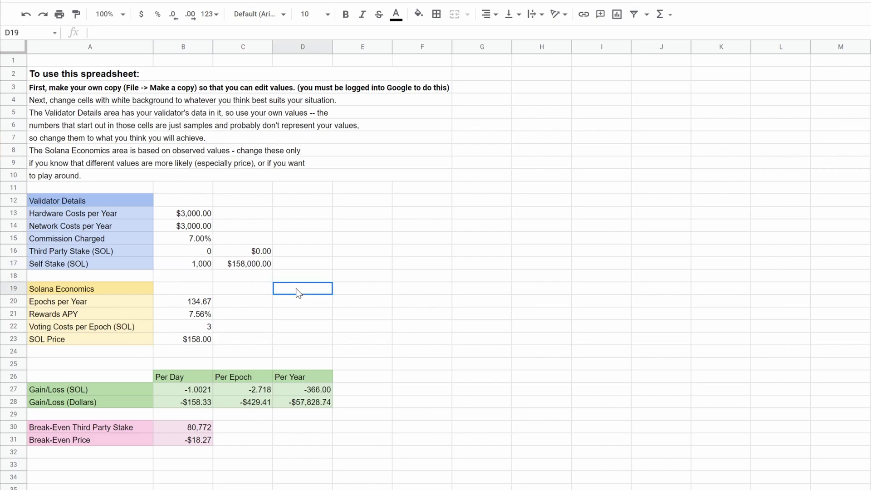
{"action": "left_click", "coordinate": [201, 267]}
{"action": "type", "text": "2,000"}
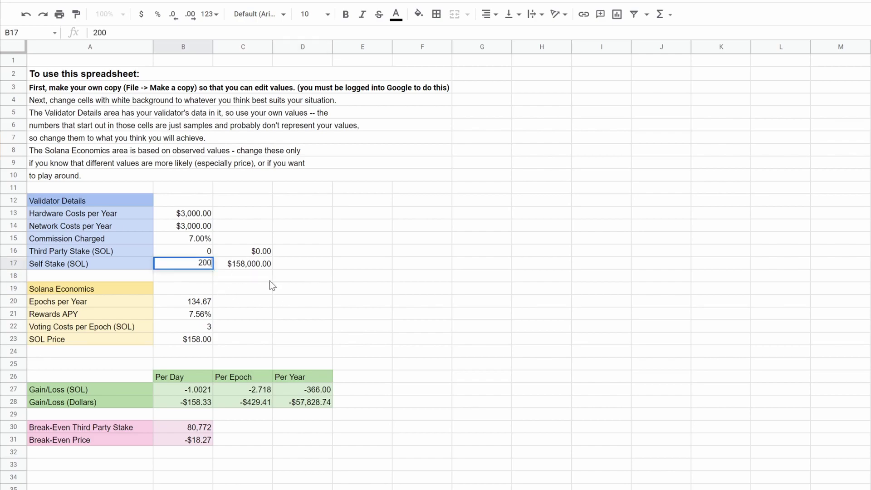
{"action": "left_click", "coordinate": [267, 281]}
{"action": "left_click", "coordinate": [205, 268]}
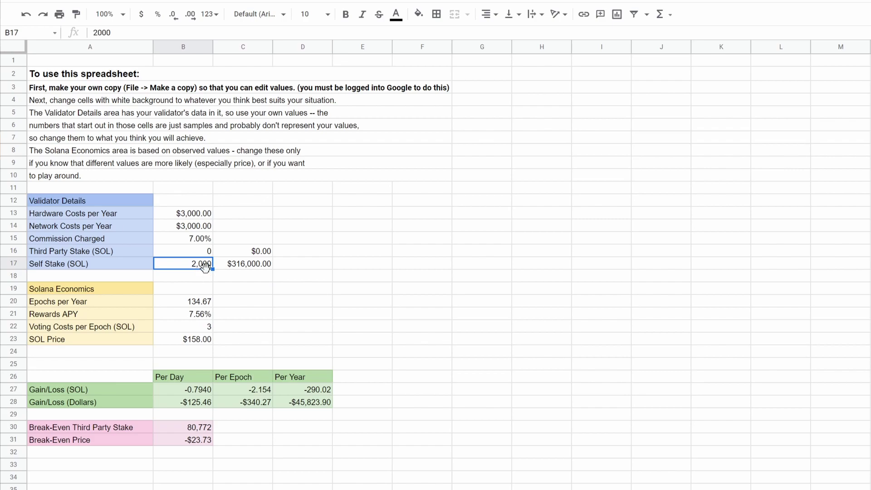
{"action": "type", "text": "4,00"}
{"action": "type", "text": "00"}
{"action": "left_click", "coordinate": [250, 287]}
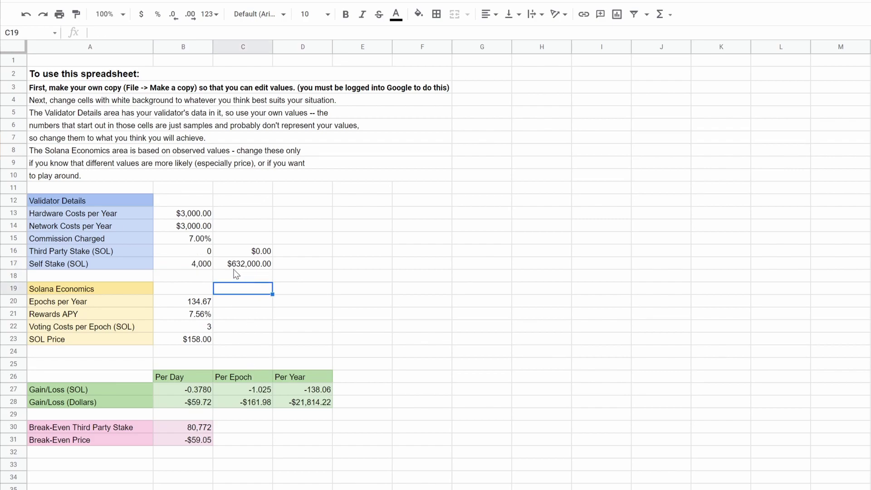
Step: Set the Self Stake in the Validator Details to 6,000 SOL
{"action": "left_click", "coordinate": [200, 266]}
{"action": "type", "text": "6000"}
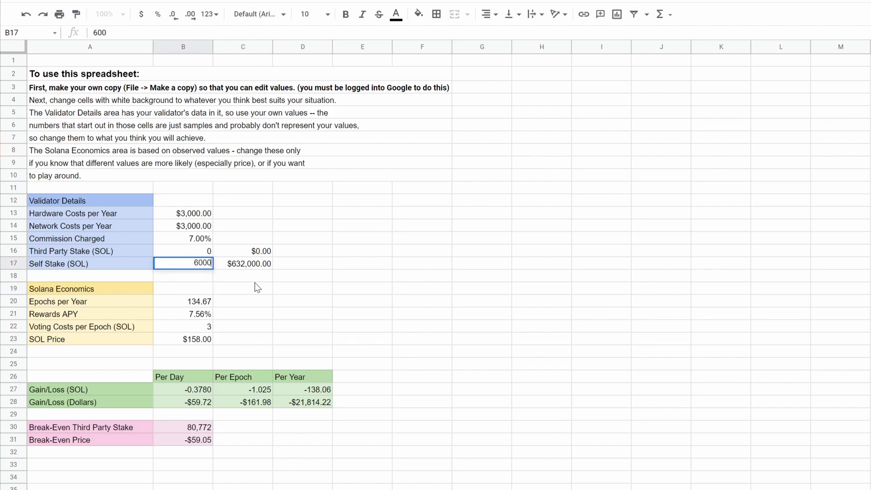
{"action": "left_click", "coordinate": [255, 282]}
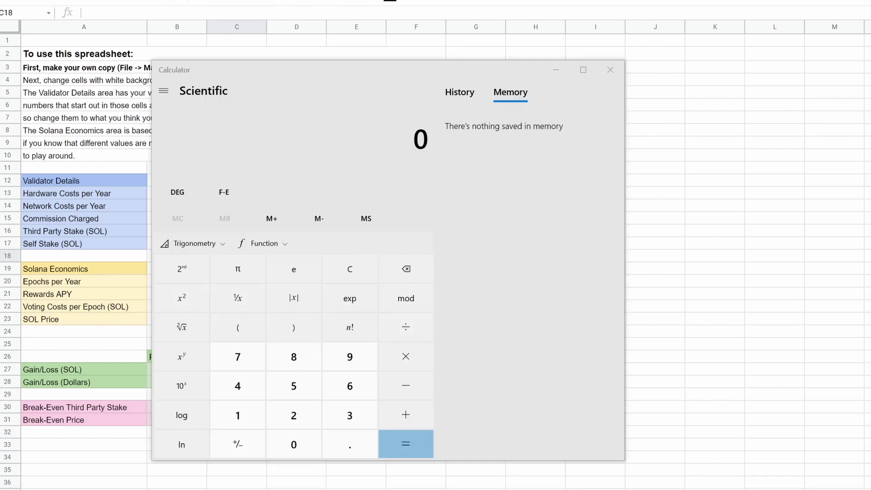
Step: Multiply 32 by 3500 in Calculator and return to the spreadsheet
{"action": "left_click", "coordinate": [395, 135]}
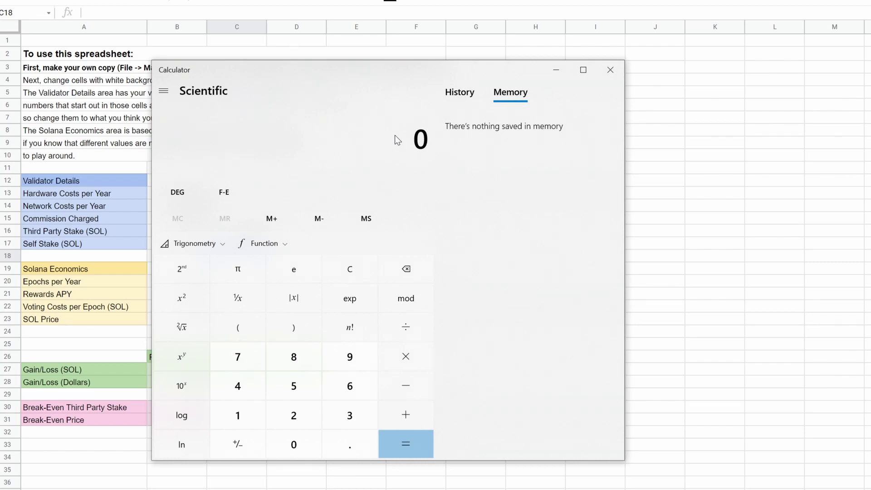
{"action": "type", "text": "32 × 3500"}
{"action": "key", "text": "Return"}
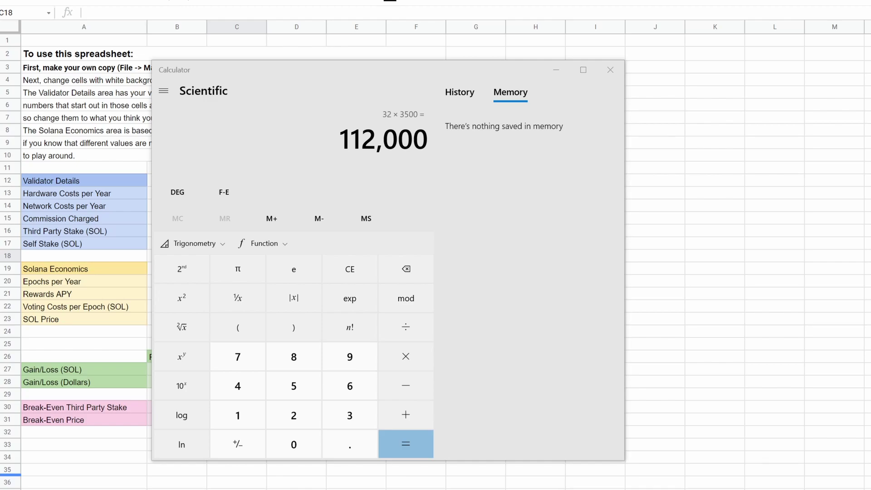
{"action": "left_click", "coordinate": [476, 488]}
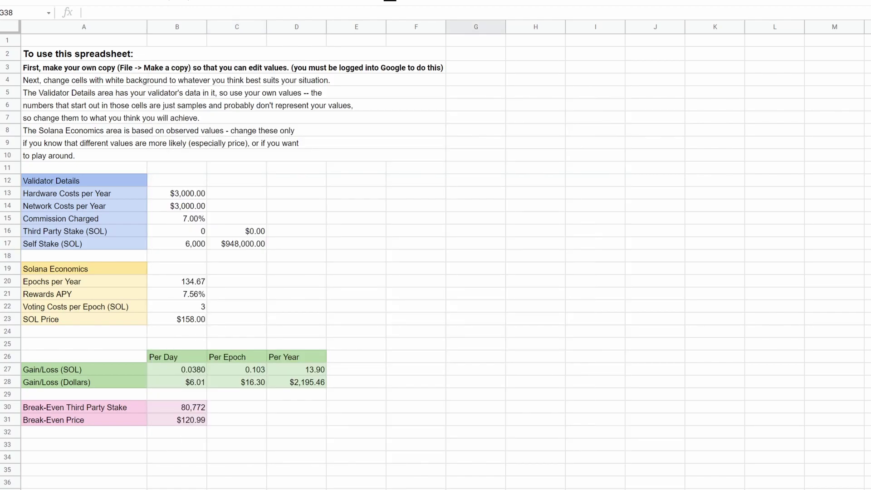